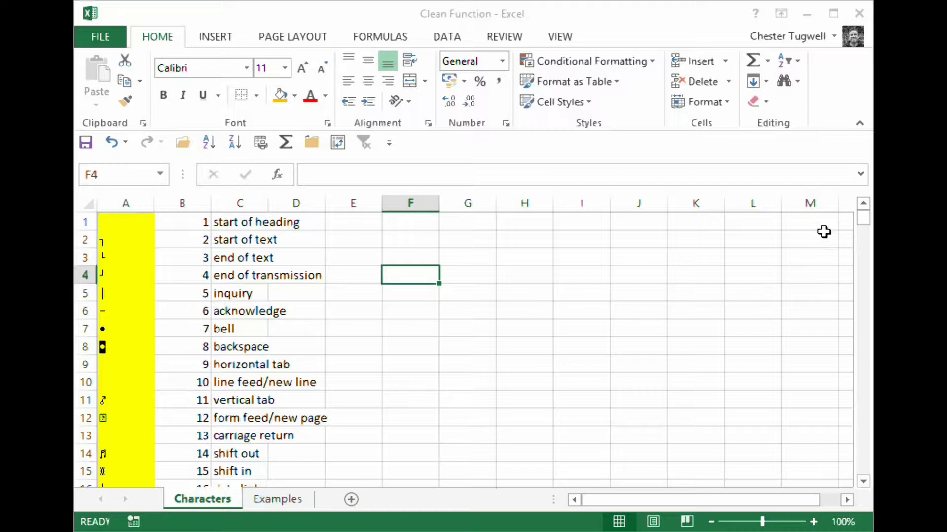
Scroll through the Characters sheet's list of control codes 1–31 and their names.
left_click_drag(862, 227, 868, 188)
scroll(165, 246, "down", 7)
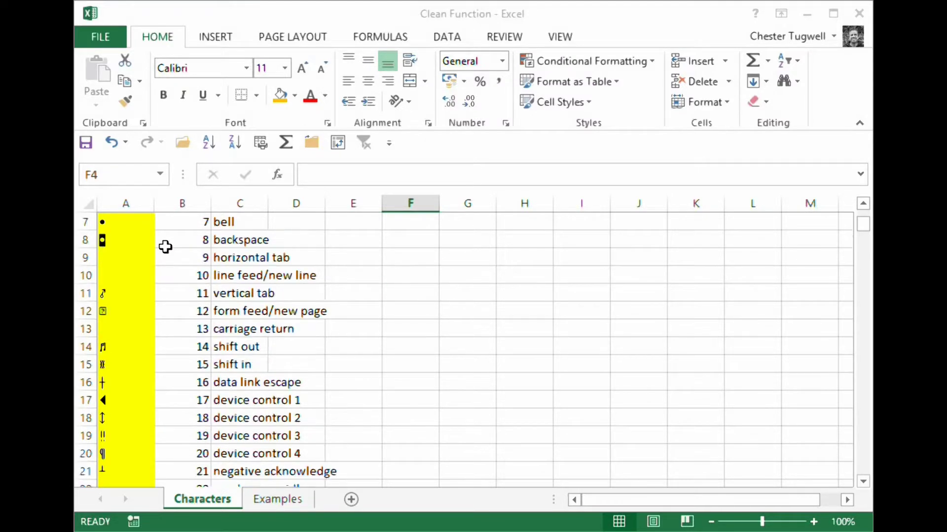
scroll(165, 247, "up", 7)
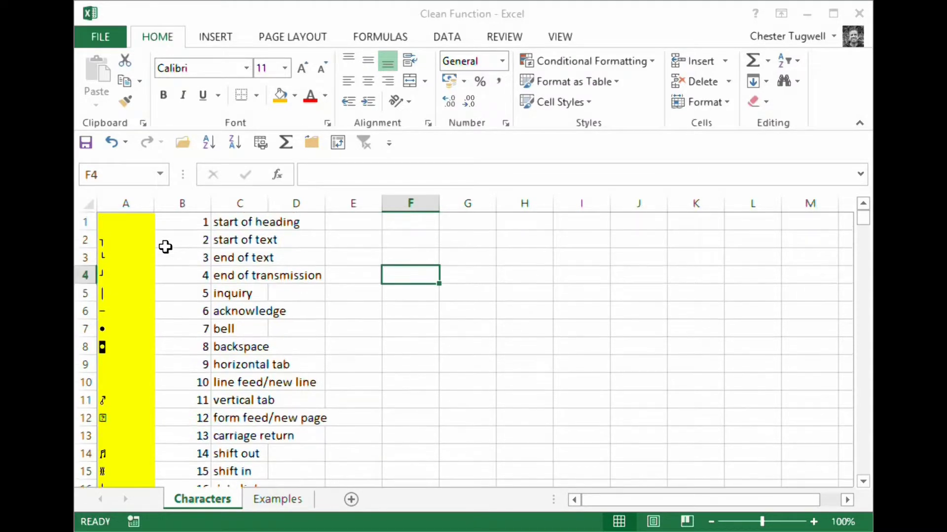
scroll(167, 231, "down", 3)
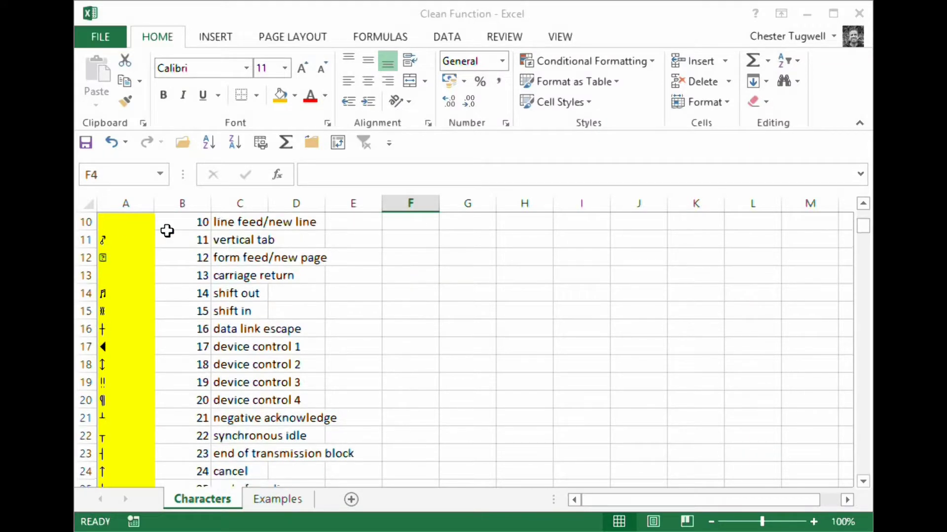
scroll(167, 231, "down", 2)
scroll(148, 429, "down", 1)
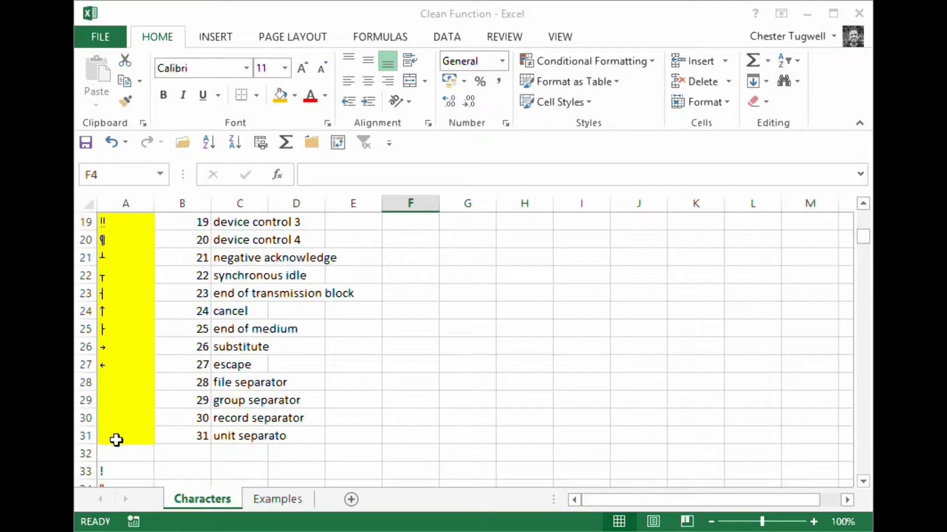
scroll(133, 370, "up", 6)
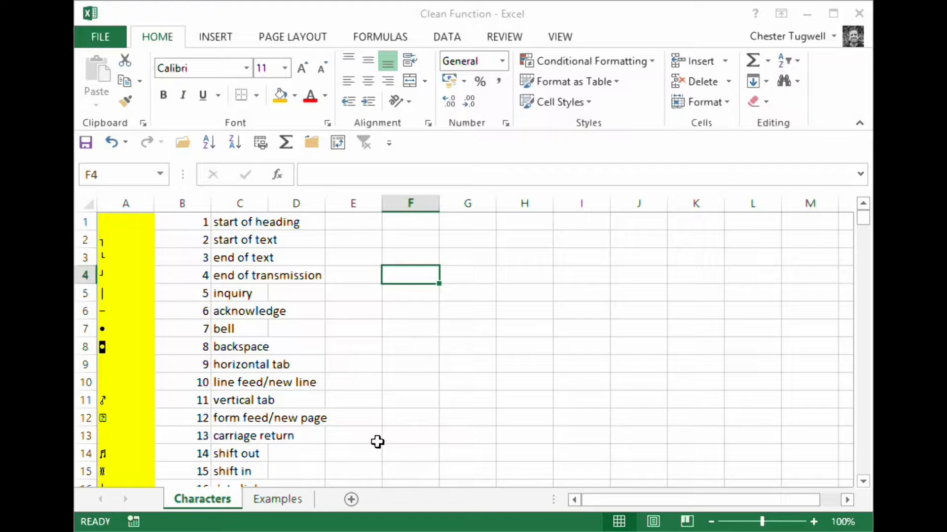
scroll(236, 340, "down", 2)
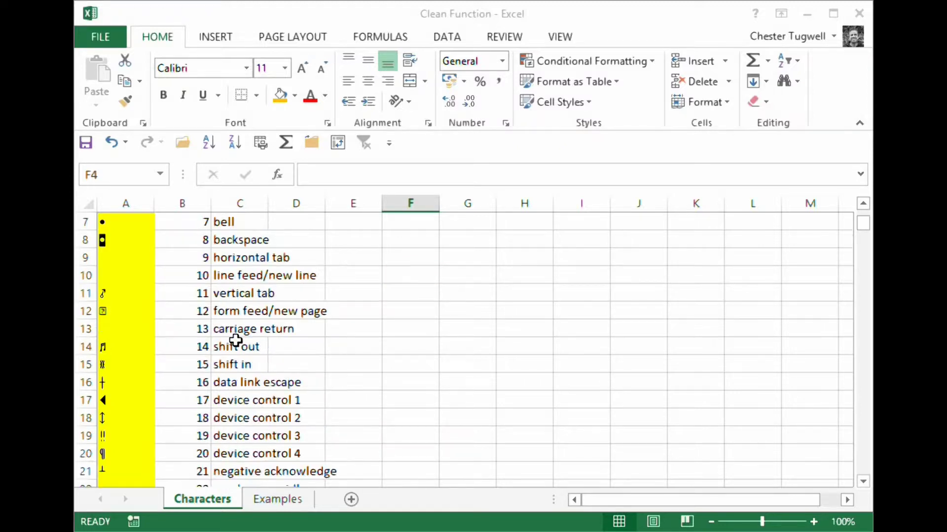
scroll(111, 257, "down", 6)
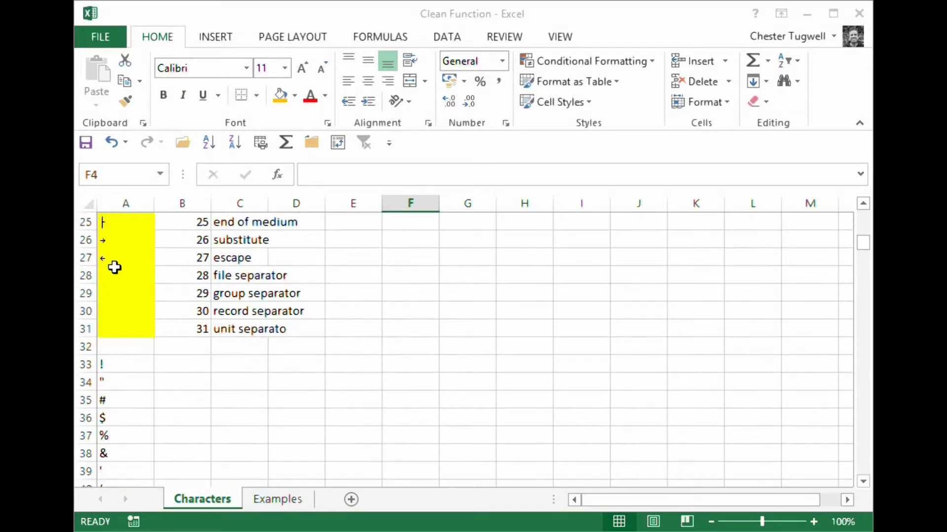
scroll(129, 255, "up", 8)
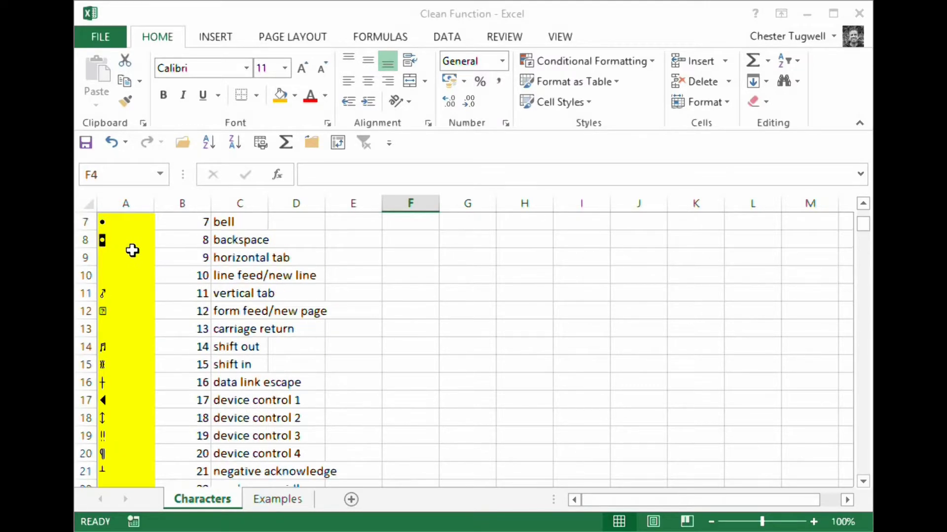
left_click(268, 500)
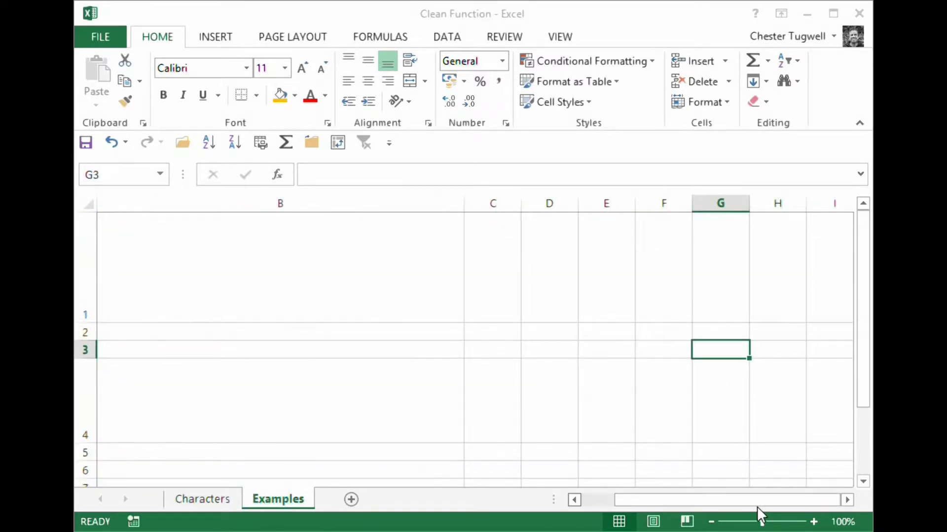
left_click_drag(781, 499, 660, 499)
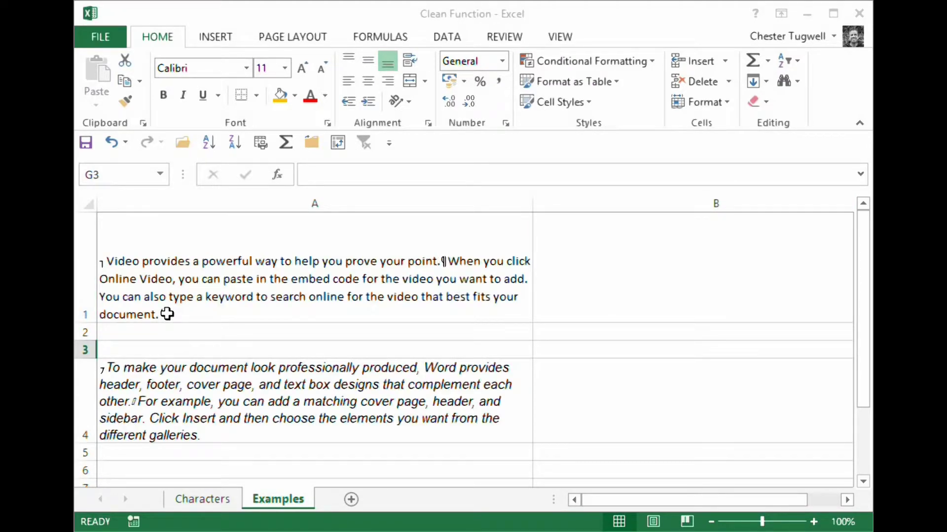
left_click(201, 499)
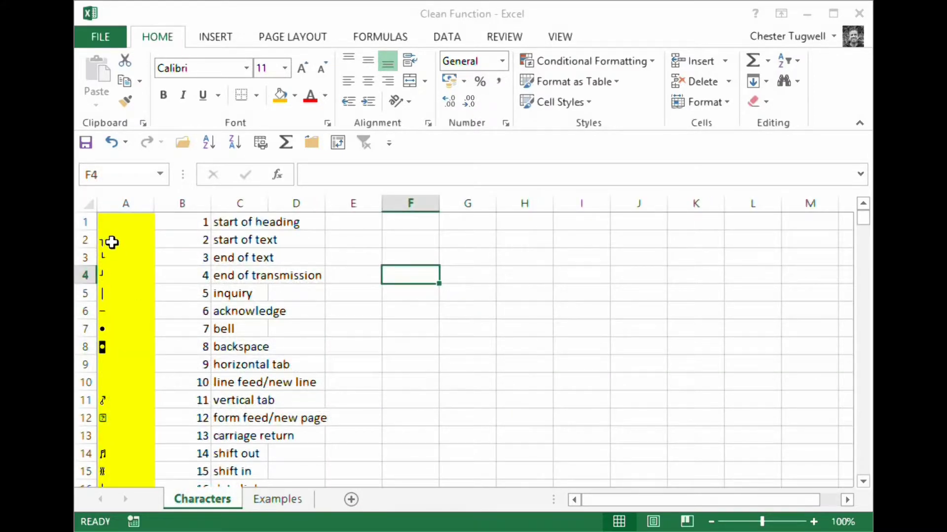
scroll(137, 304, "down", 2)
scroll(137, 304, "down", 3)
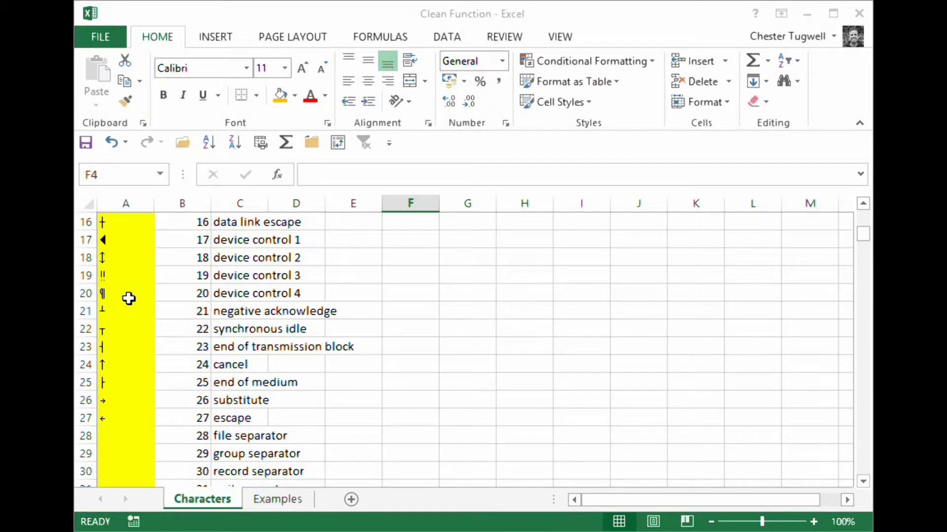
left_click(278, 500)
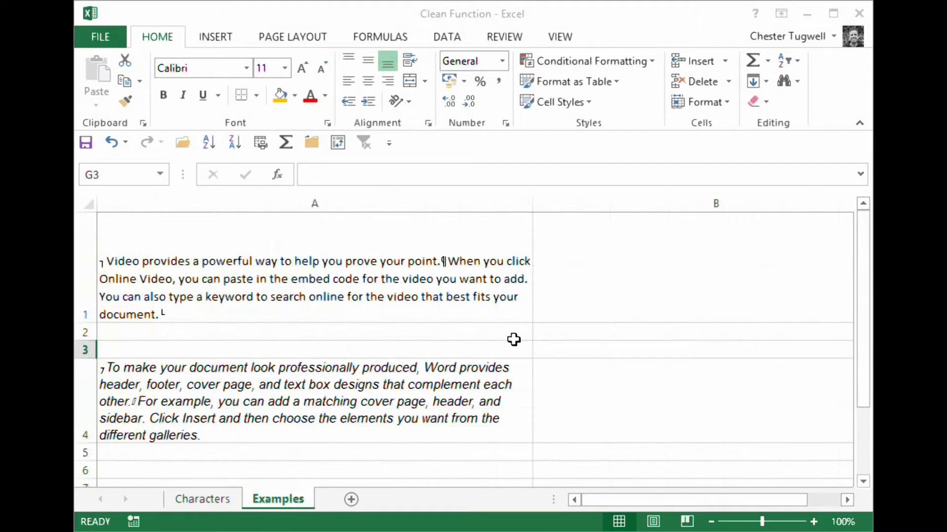
Enter =CLEAN(A1) in B1 to strip the control characters from the first paragraph.
left_click(637, 292)
type("=")
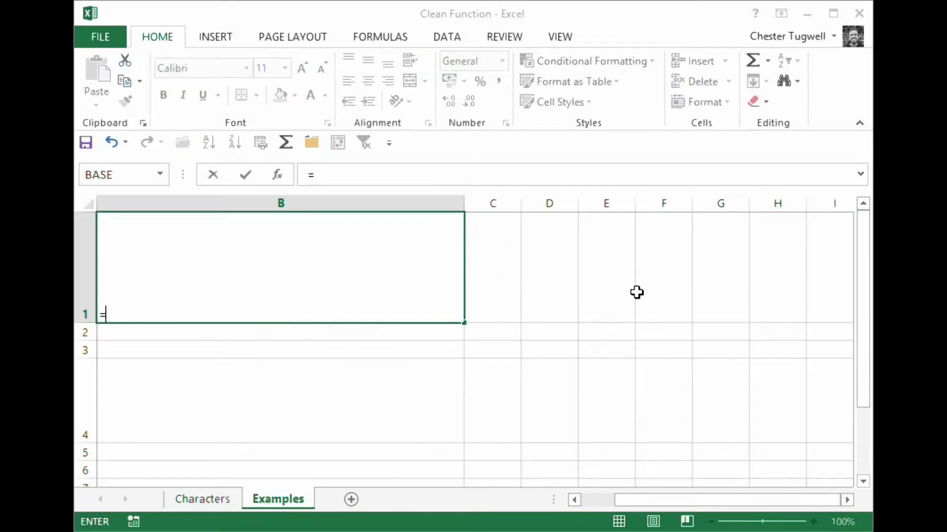
type("clea")
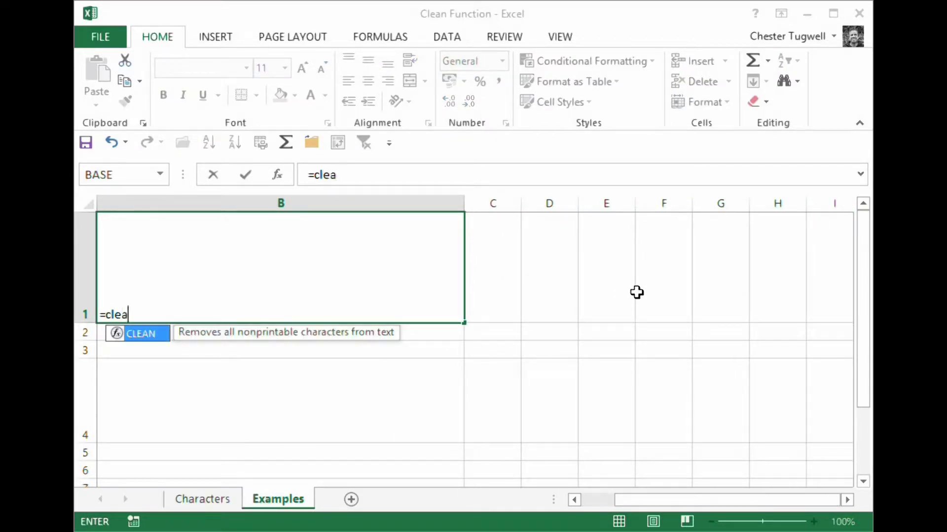
type("n(")
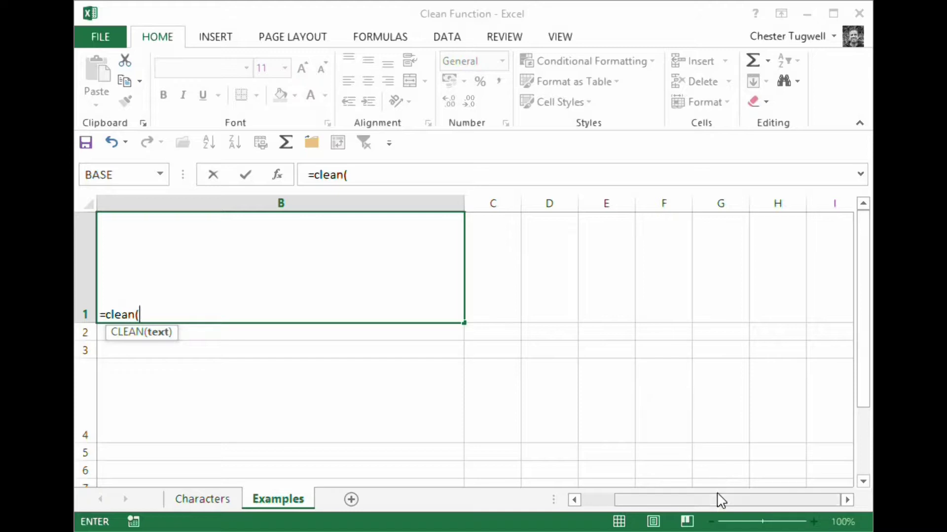
left_click_drag(718, 498, 634, 498)
left_click(256, 270)
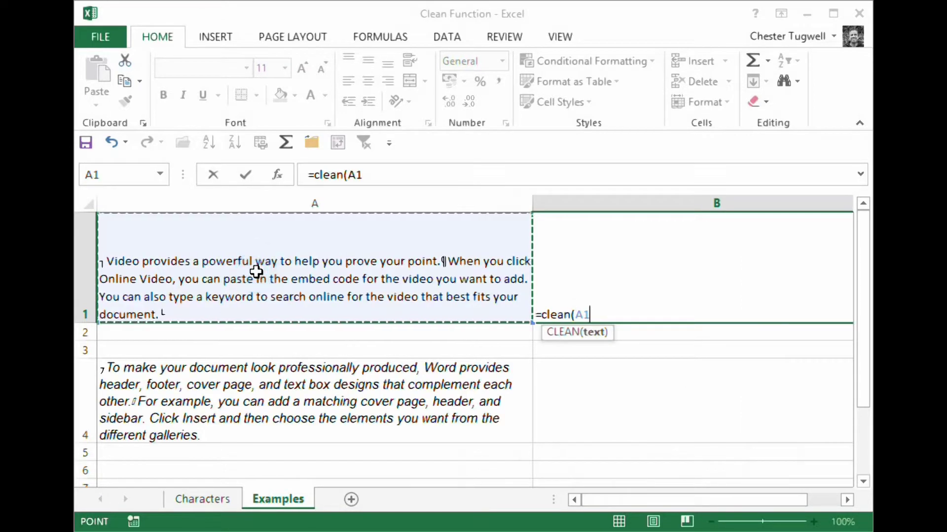
type(")")
key("Return")
left_click_drag(676, 506, 636, 505)
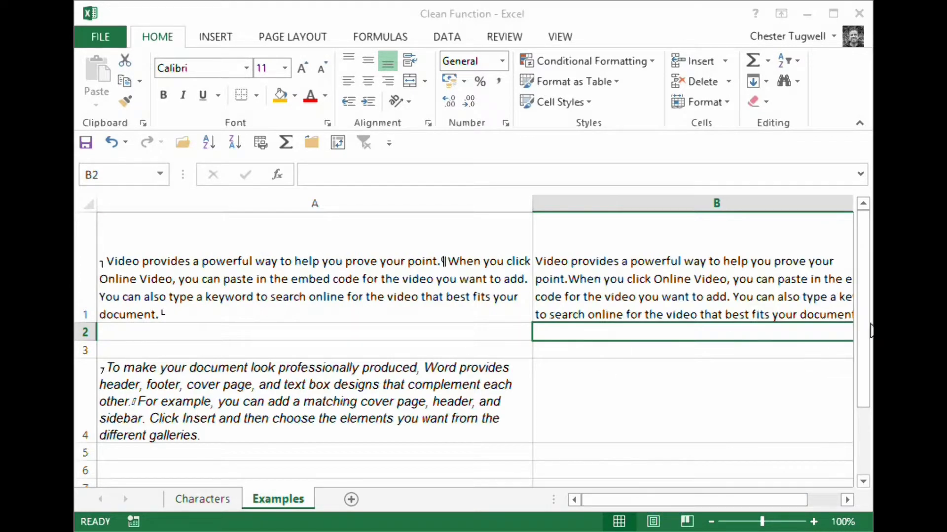
left_click(562, 388)
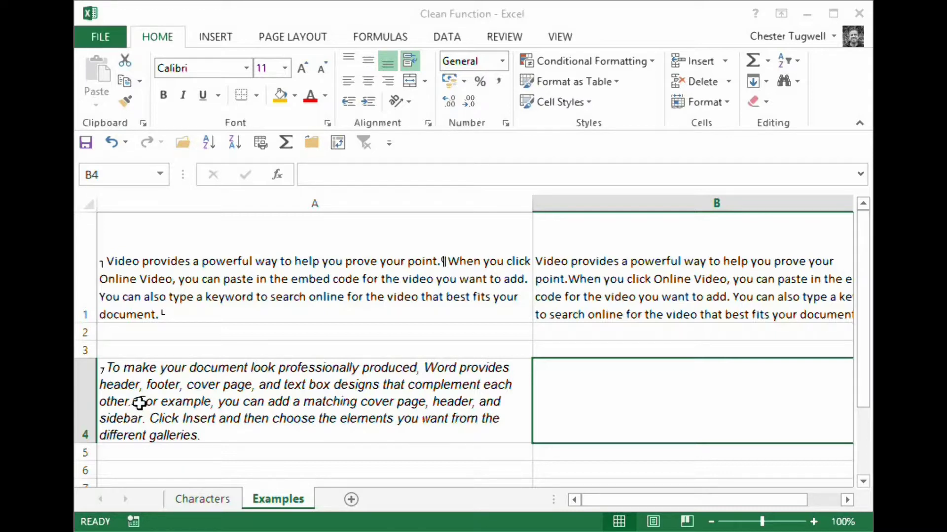
left_click(211, 498)
scroll(330, 357, "down", 6)
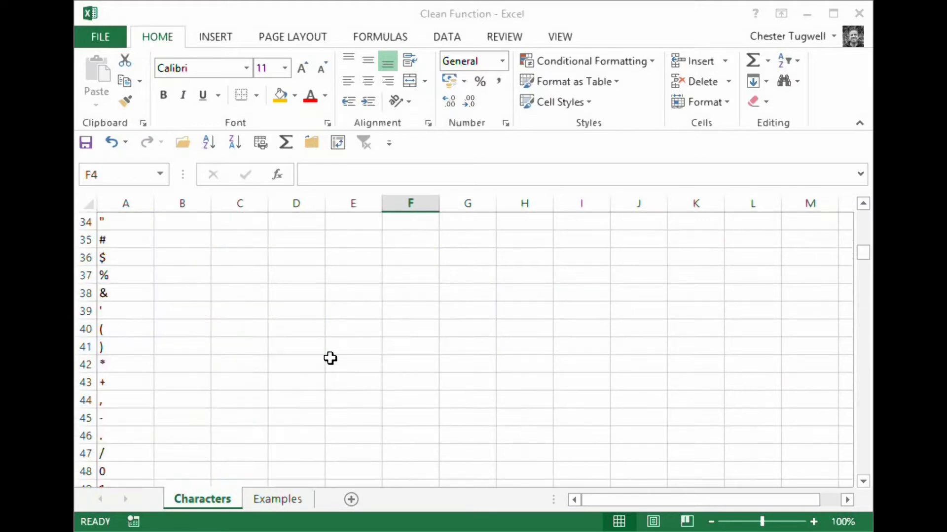
scroll(329, 357, "down", 20)
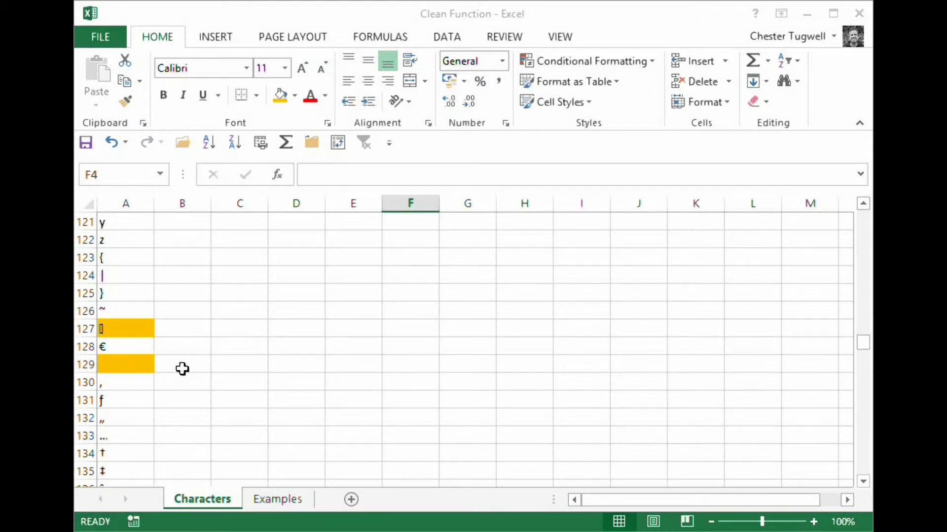
scroll(182, 368, "down", 1)
scroll(182, 322, "down", 3)
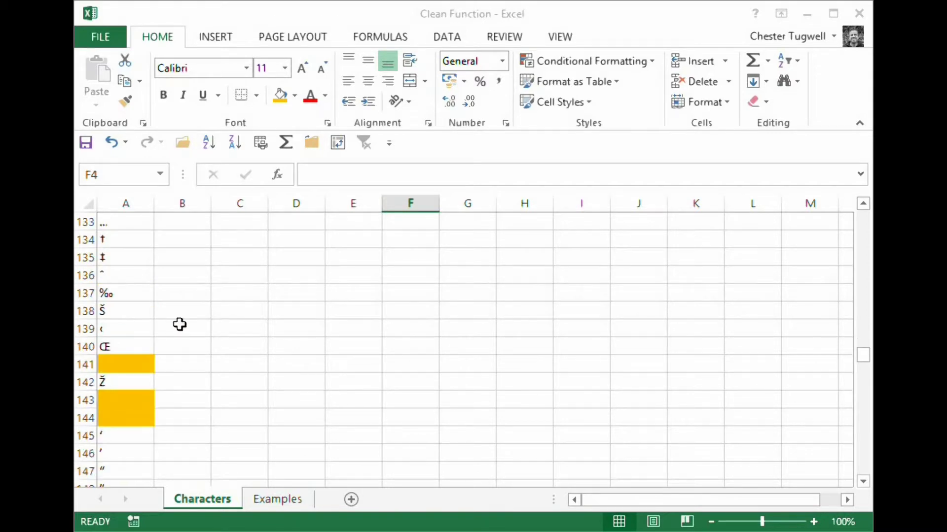
scroll(179, 324, "down", 1)
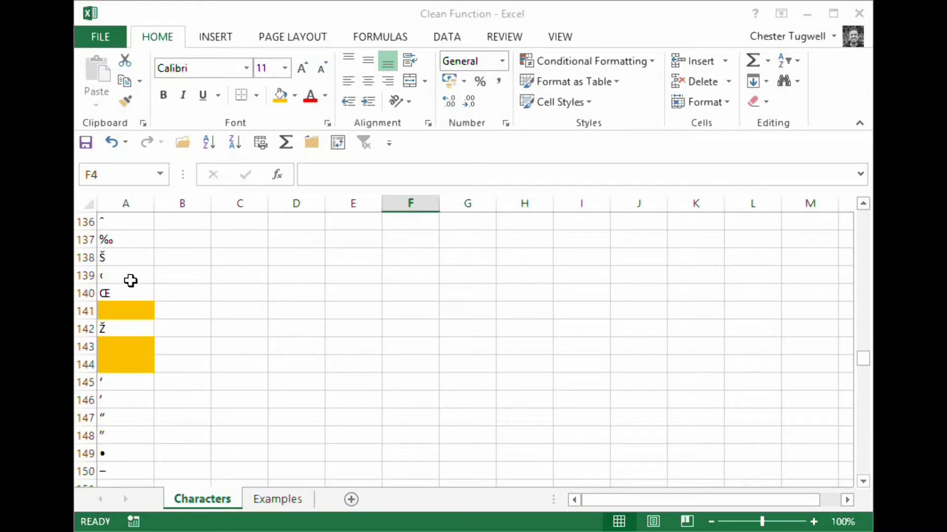
scroll(239, 338, "up", 5)
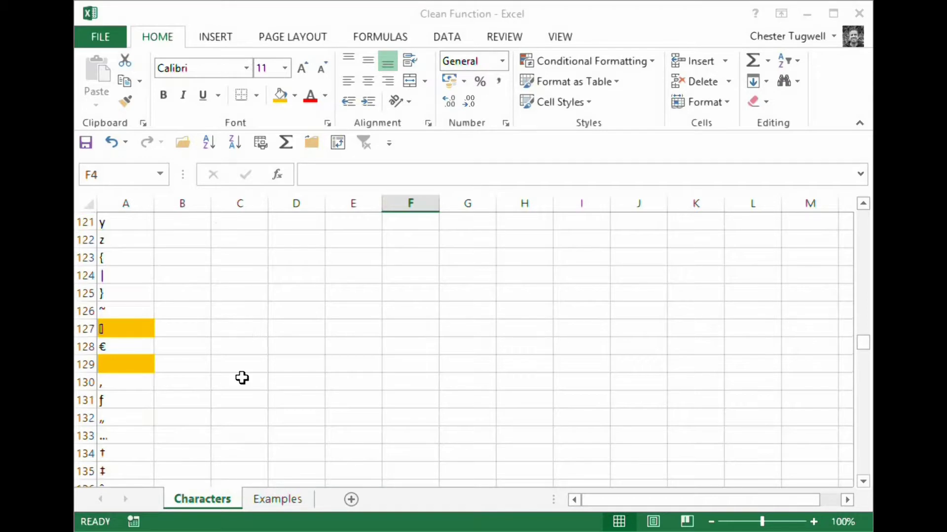
Switch between the Examples and Characters sheets, ending on the Examples sheet.
left_click(287, 498)
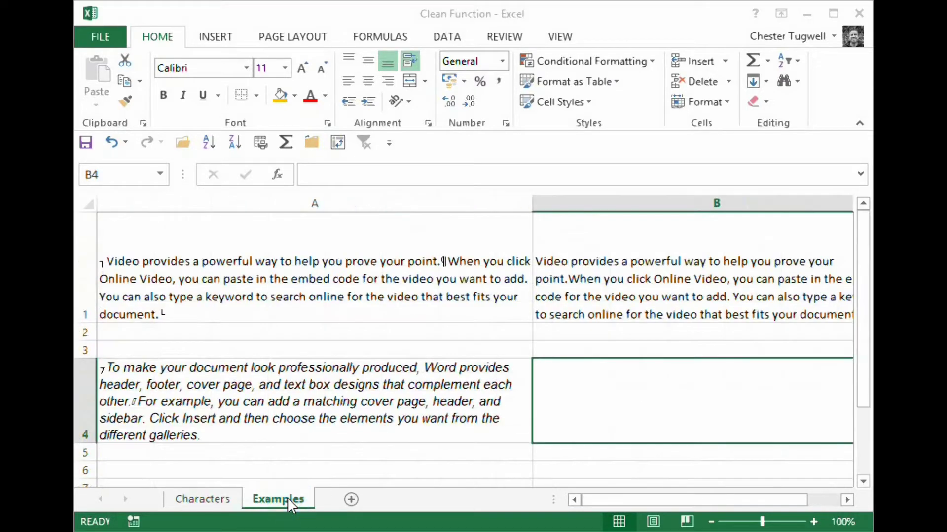
left_click(215, 502)
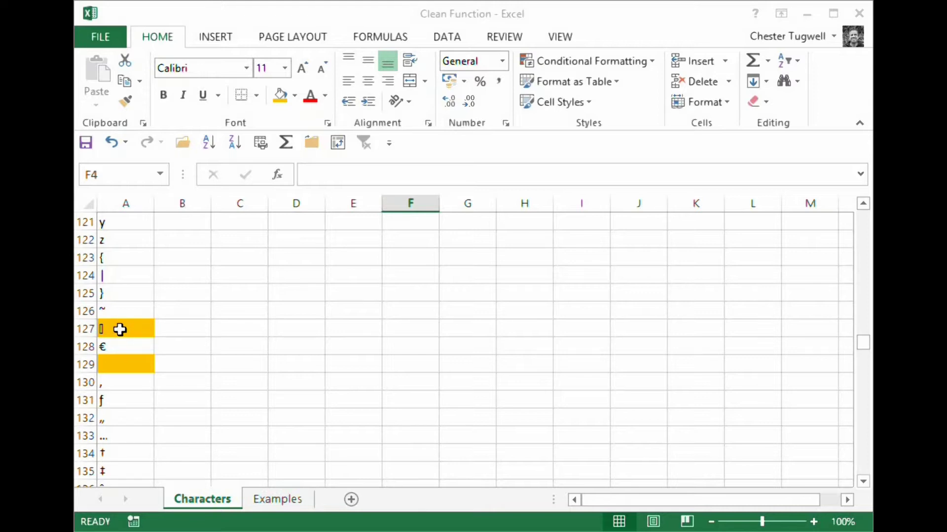
scroll(194, 286, "up", 6)
scroll(194, 286, "up", 20)
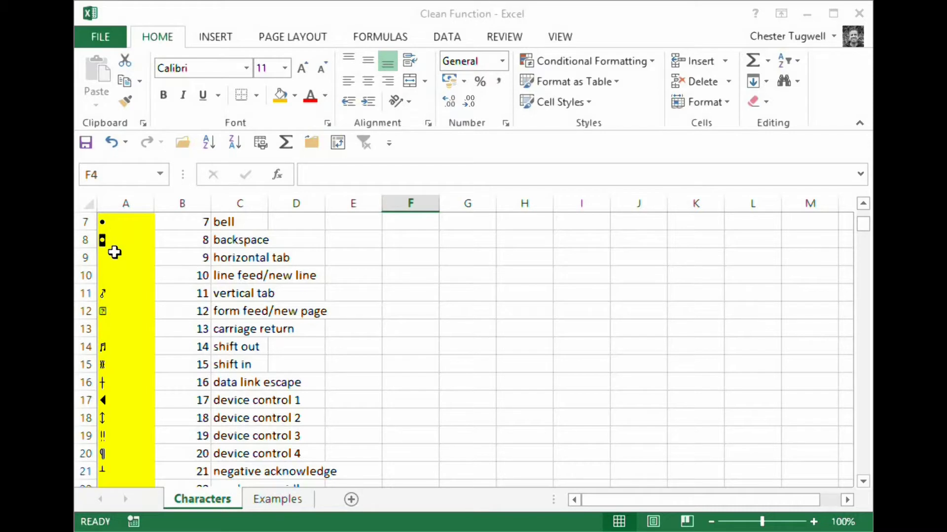
left_click(277, 497)
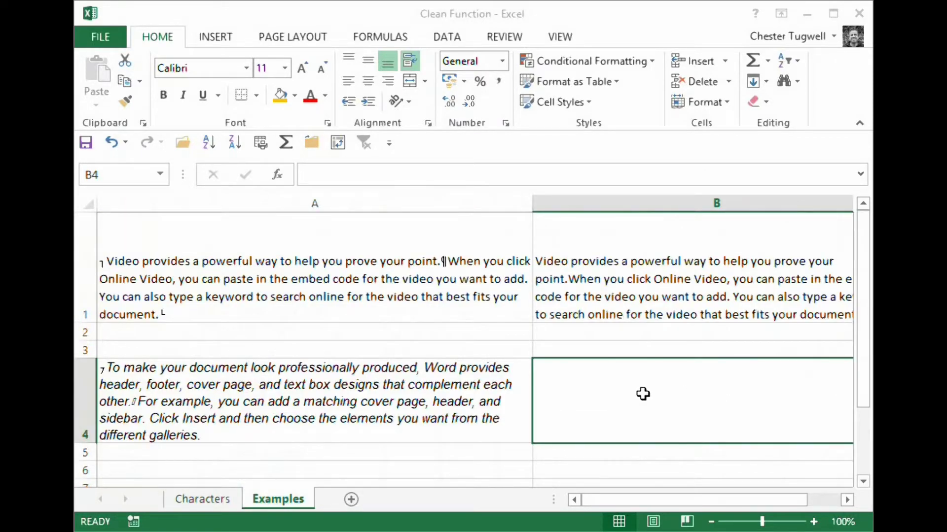
Start B4's formula as =clean(SUBSTITUTE(A4, picking SUBSTITUTE from autocomplete.
type("=")
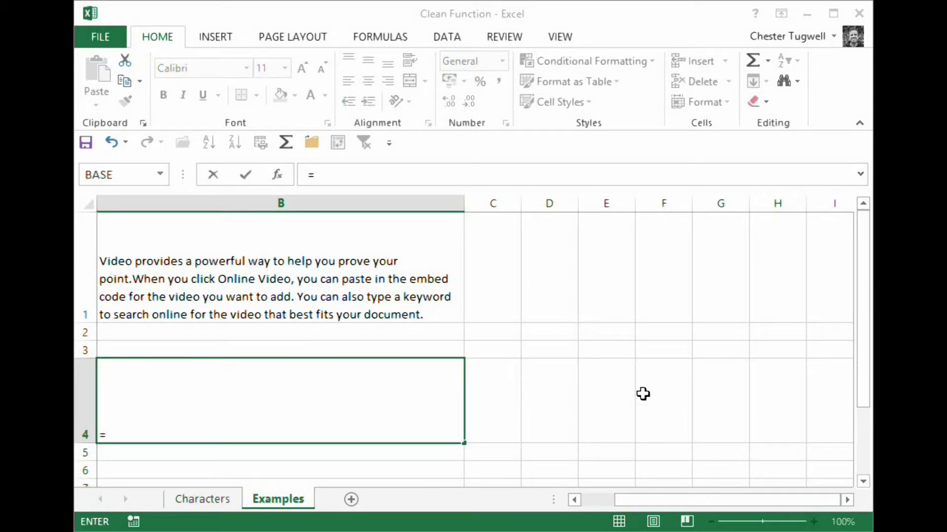
type("clean")
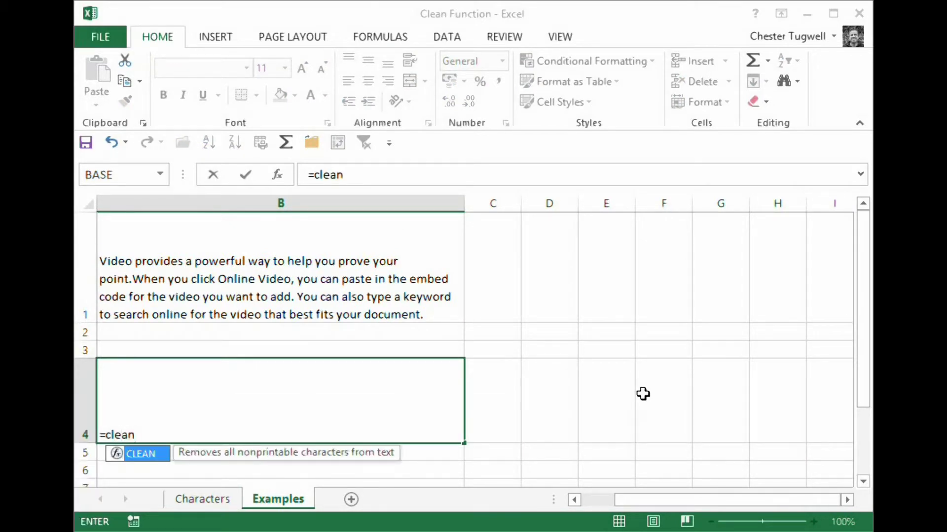
type("(")
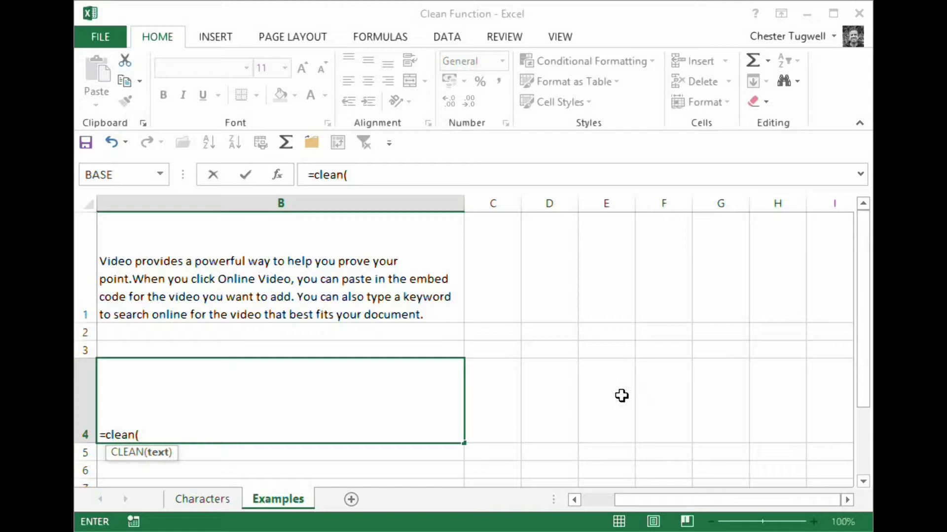
type("sub")
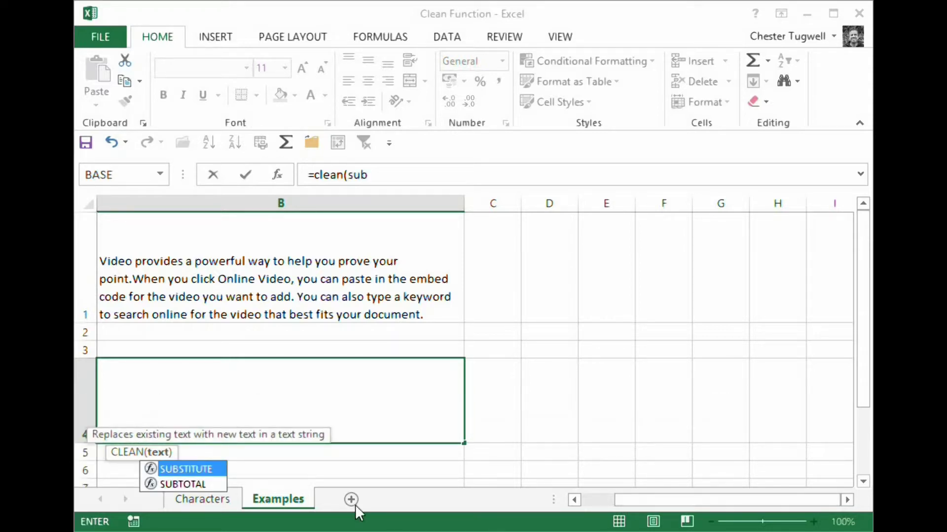
double_click(197, 469)
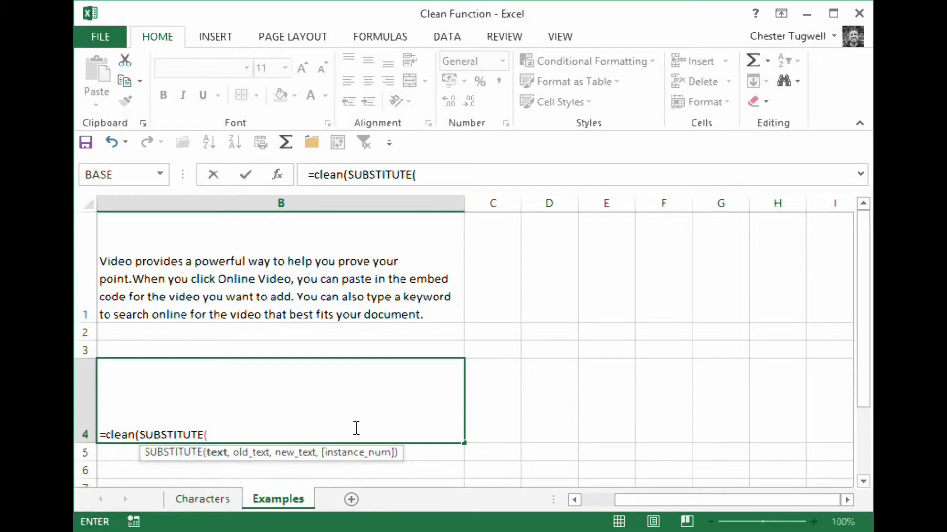
left_click_drag(631, 501, 602, 501)
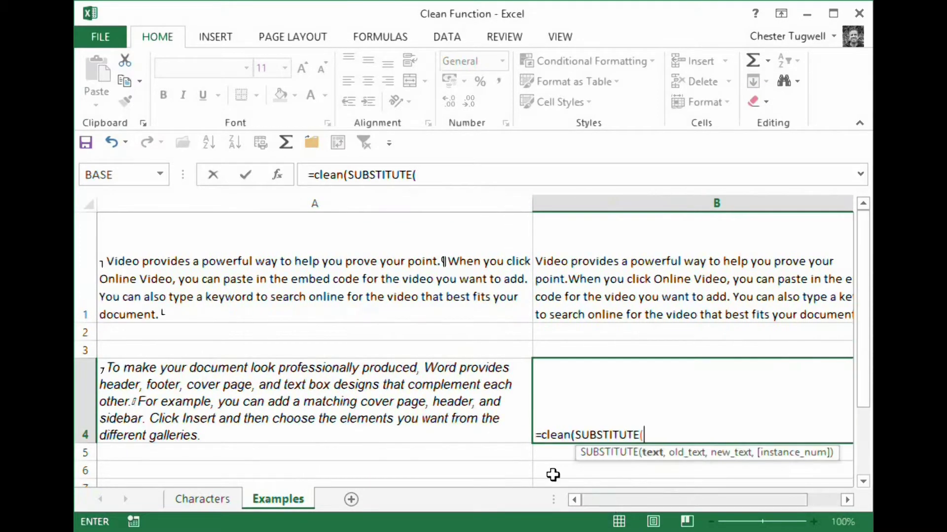
left_click(385, 402)
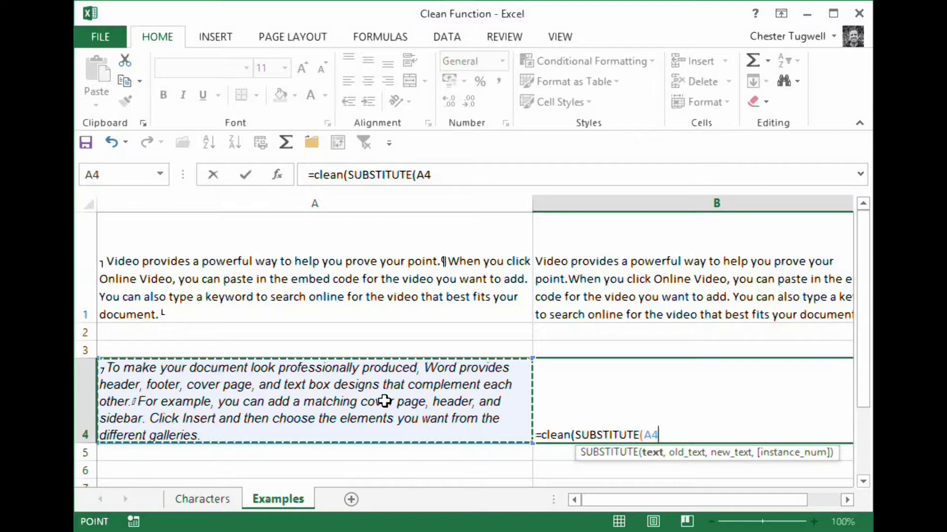
Complete B4's formula with ,char(127),char(1)) and commit it.
type(",")
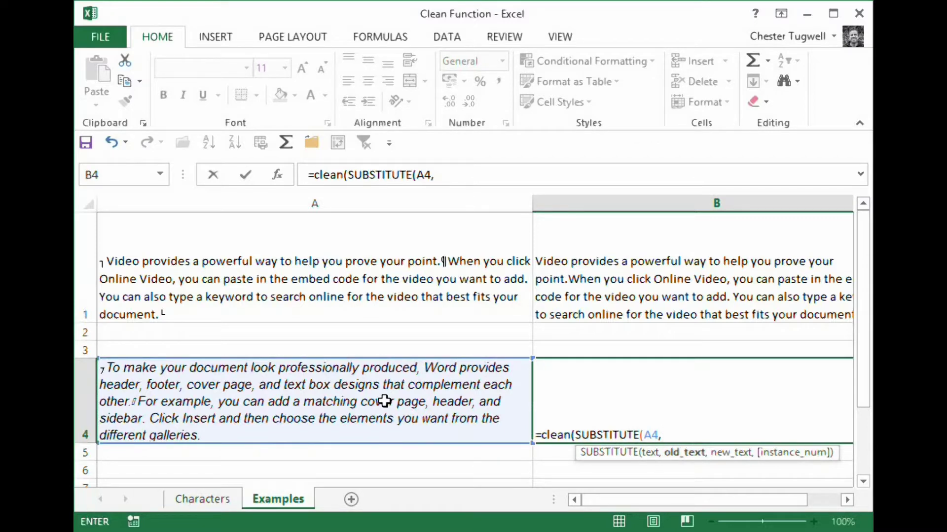
type("c")
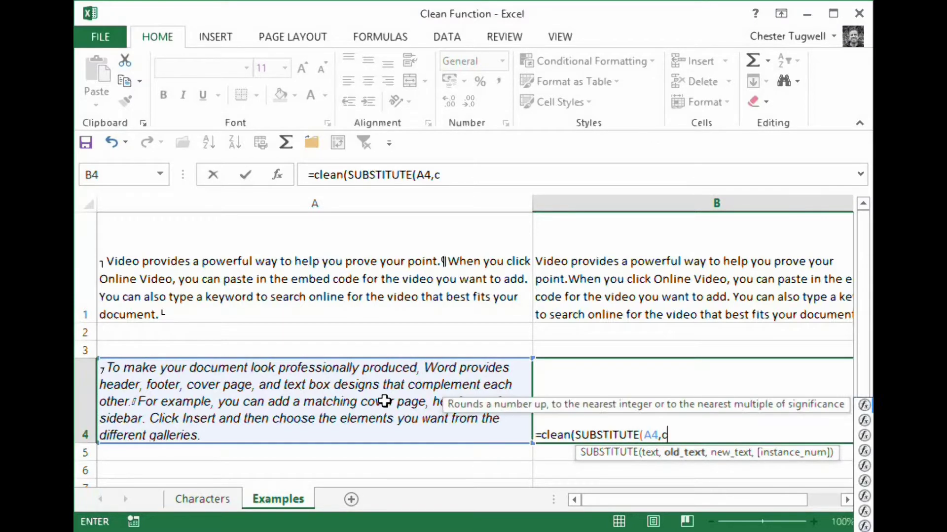
type("har")
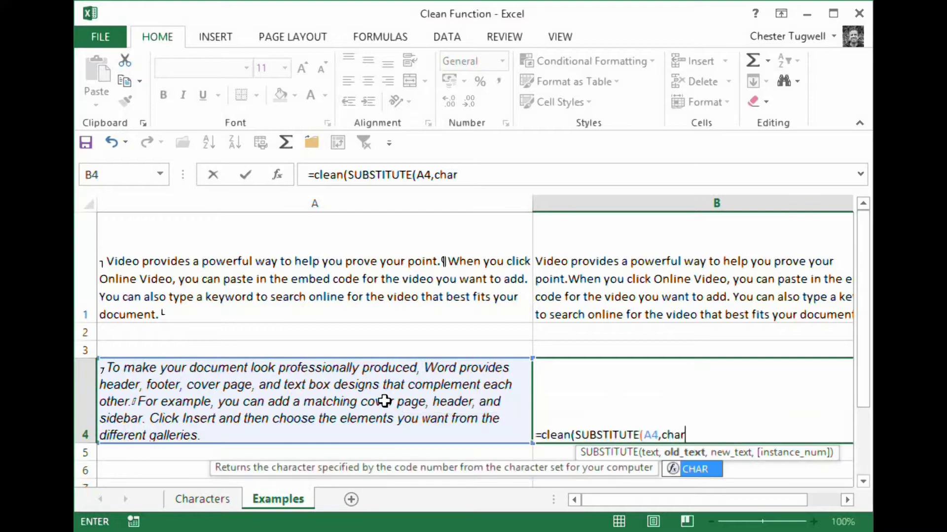
type("(127")
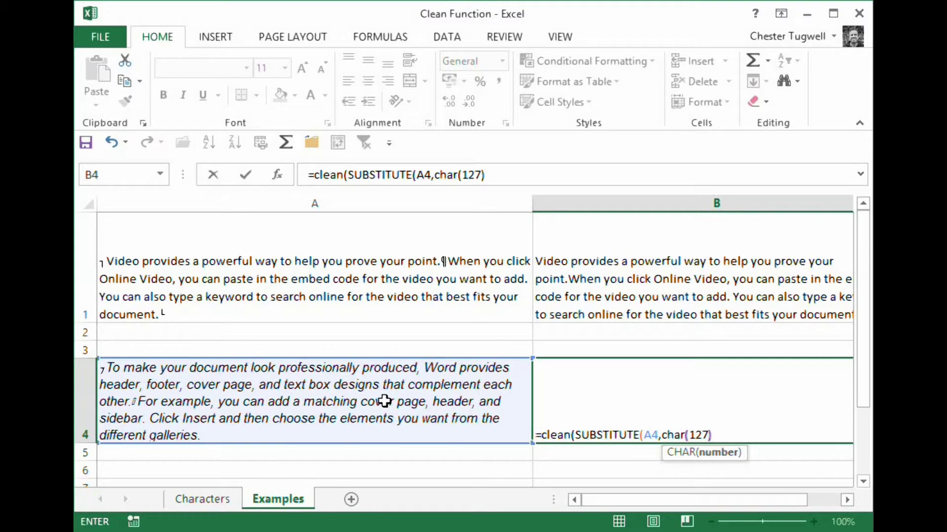
type("),")
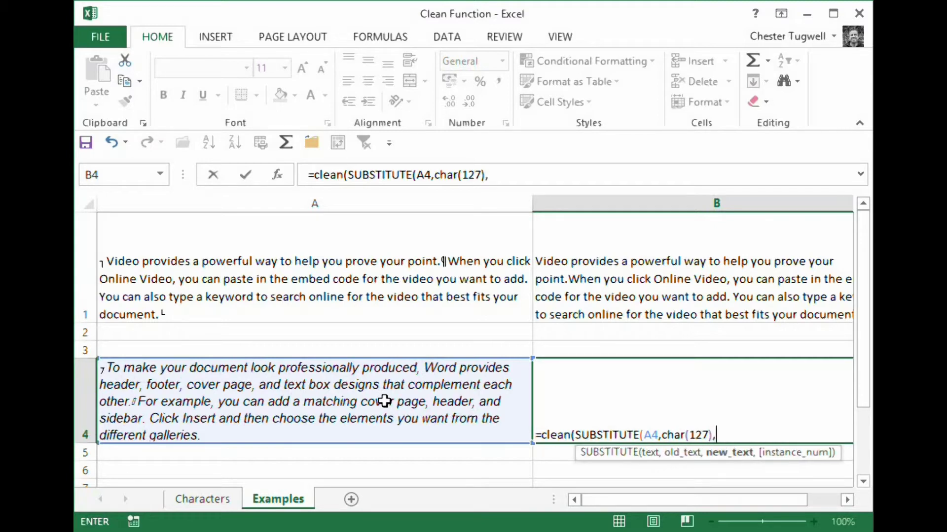
type("cha")
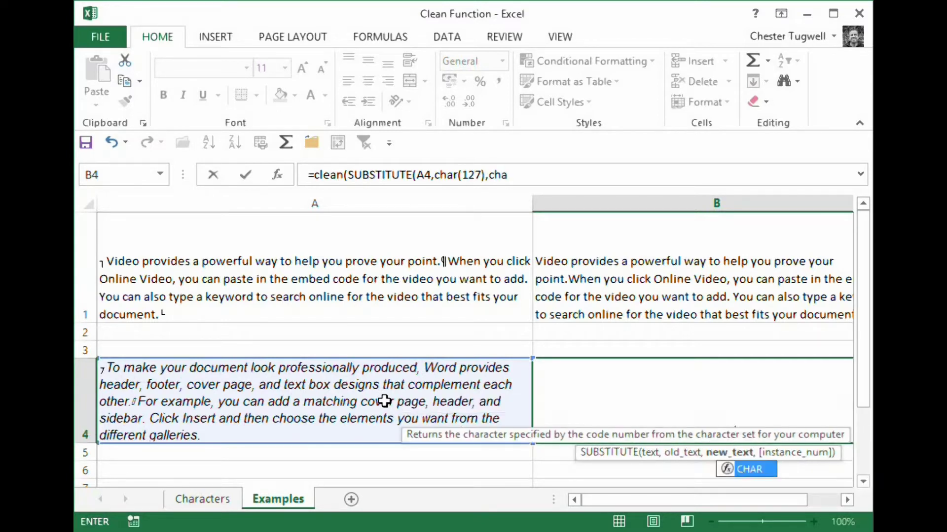
type("r")
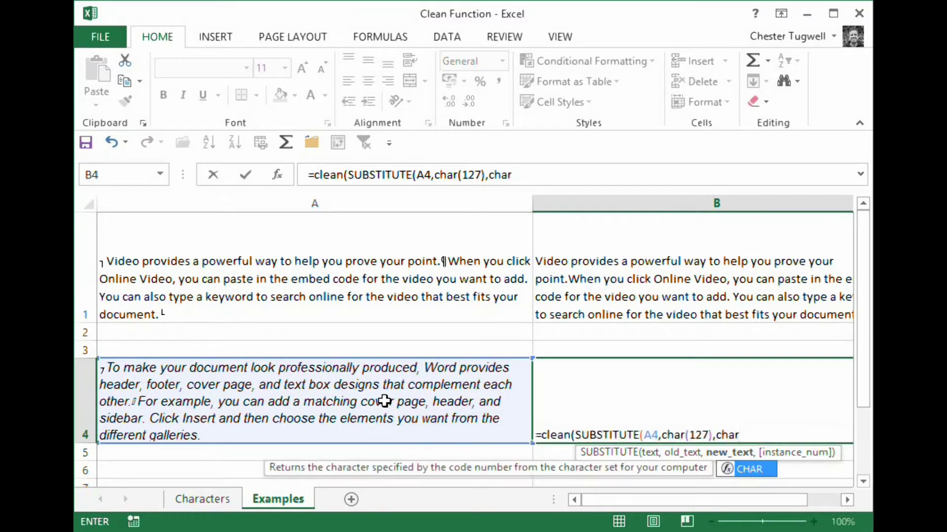
type("(1")
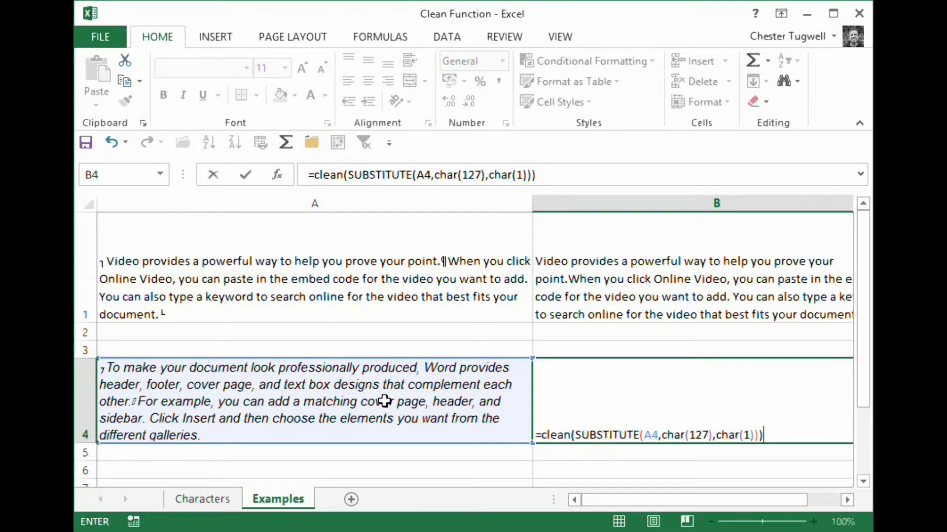
key("Return")
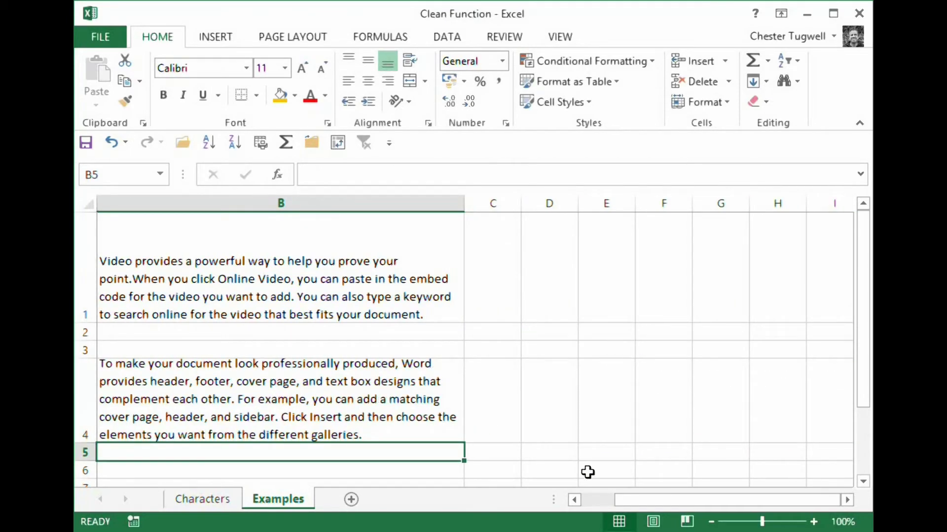
Replace B4's formula with the simpler =CLEAN(A4) and inspect its result.
left_click_drag(649, 501, 616, 502)
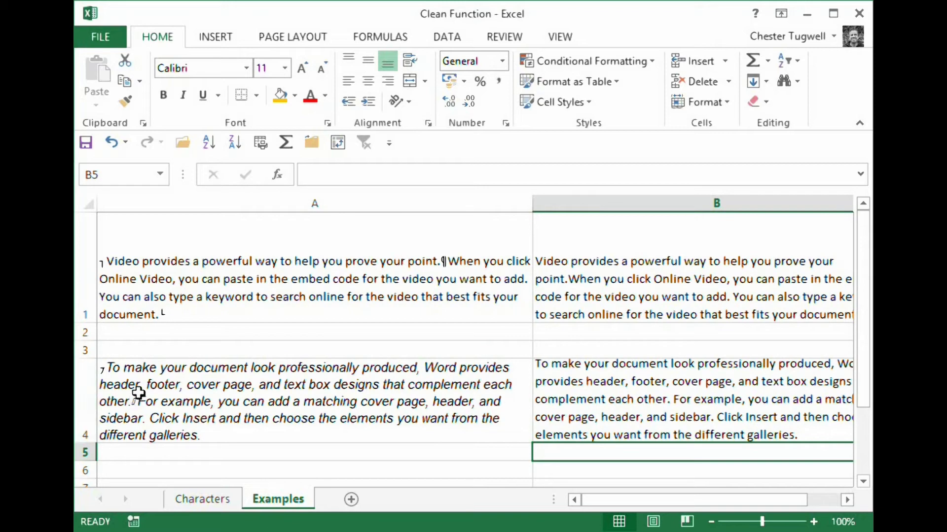
left_click(610, 388)
type("=cle")
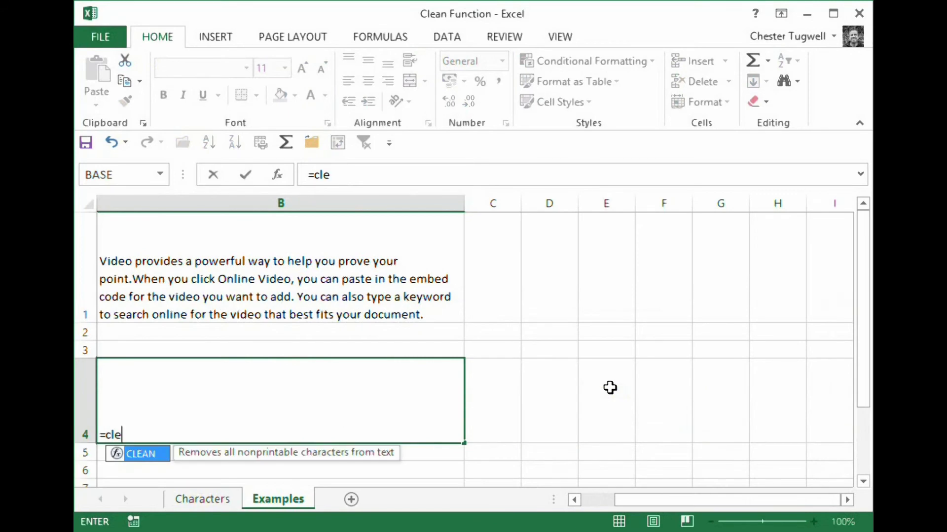
type("an(")
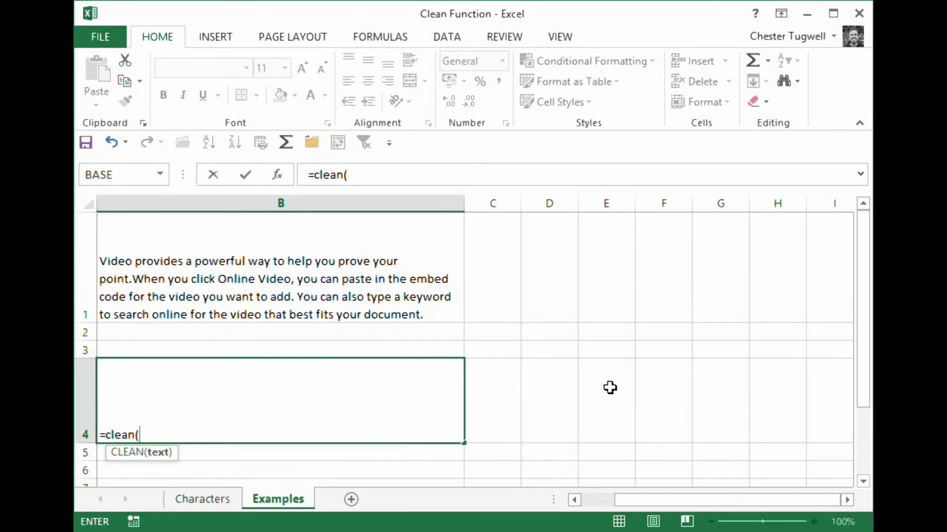
left_click_drag(697, 500, 664, 500)
left_click(314, 396)
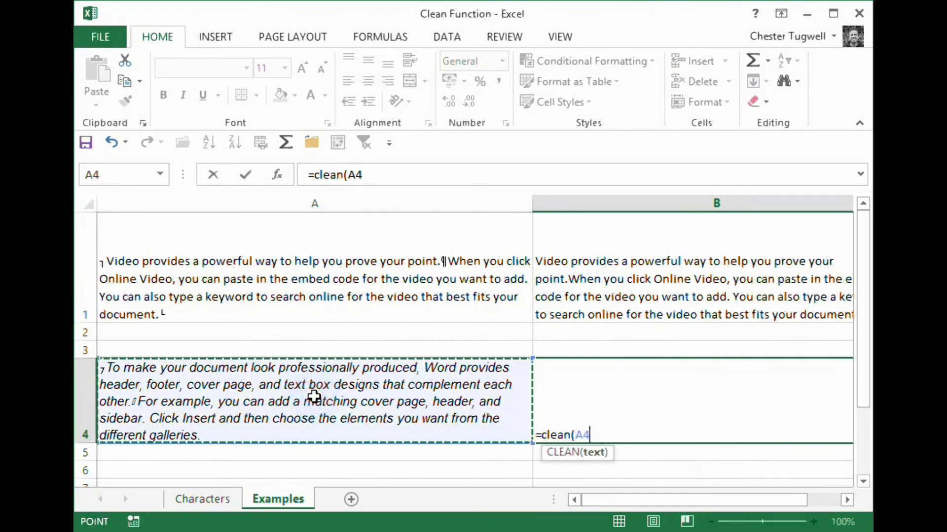
key("Return")
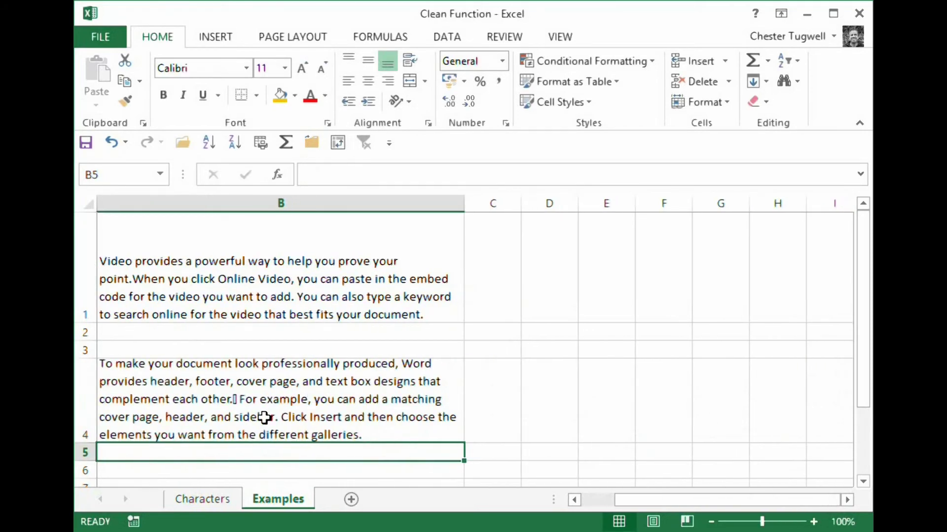
left_click(247, 401)
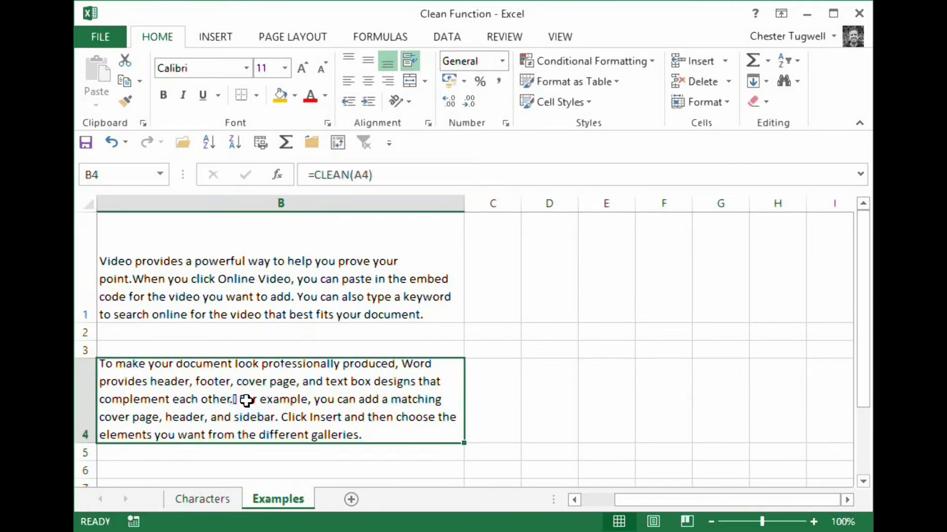
Undo and redo to bring back =CLEAN(SUBSTITUTE(A4,CHAR(127),CHAR(1))) in B4.
key("ctrl+z")
key("ctrl+z")
key("ctrl+z")
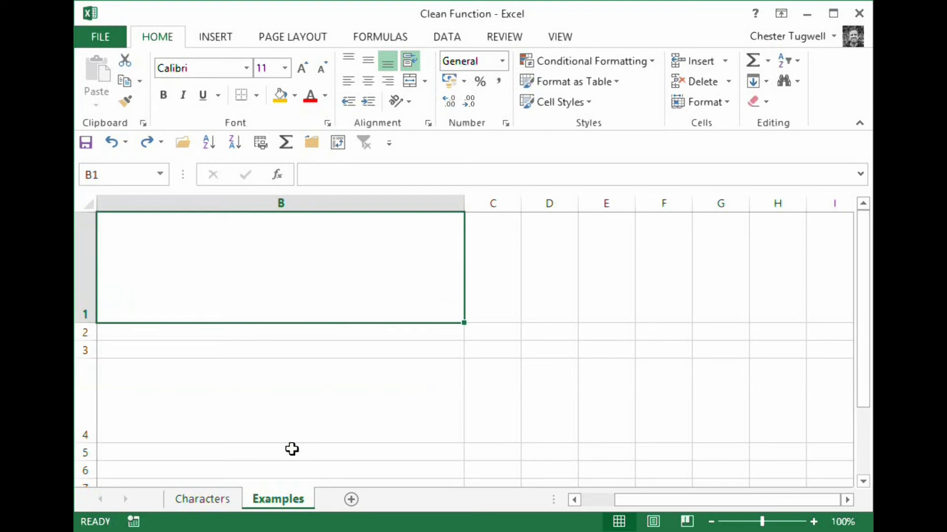
key("ctrl+y")
key("ctrl+y")
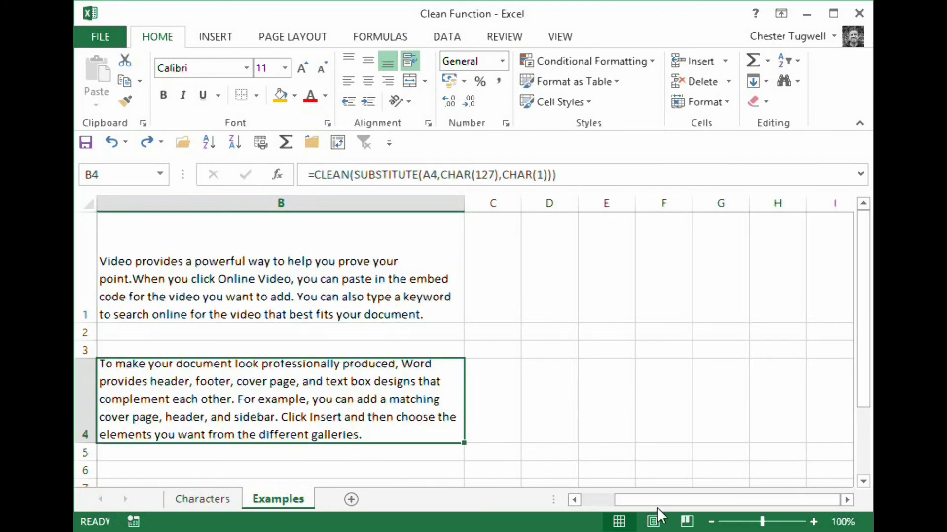
left_click_drag(657, 507, 615, 507)
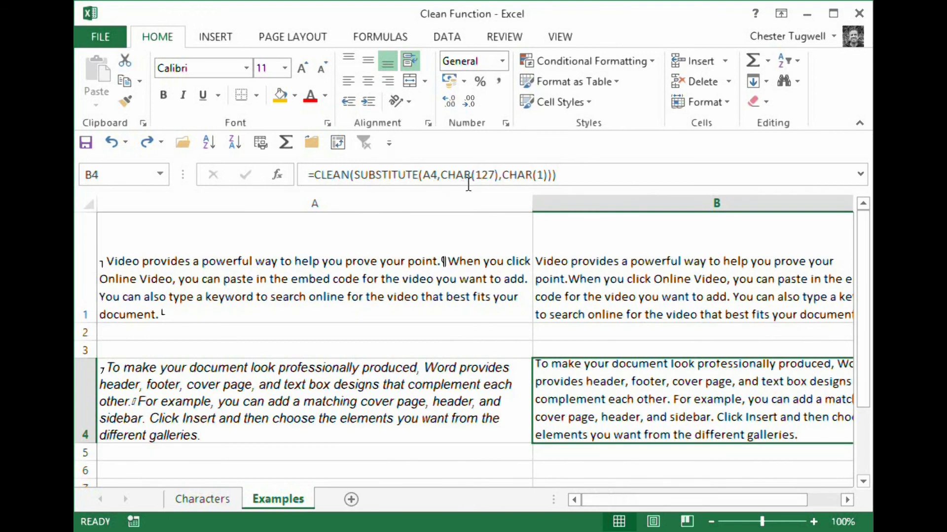